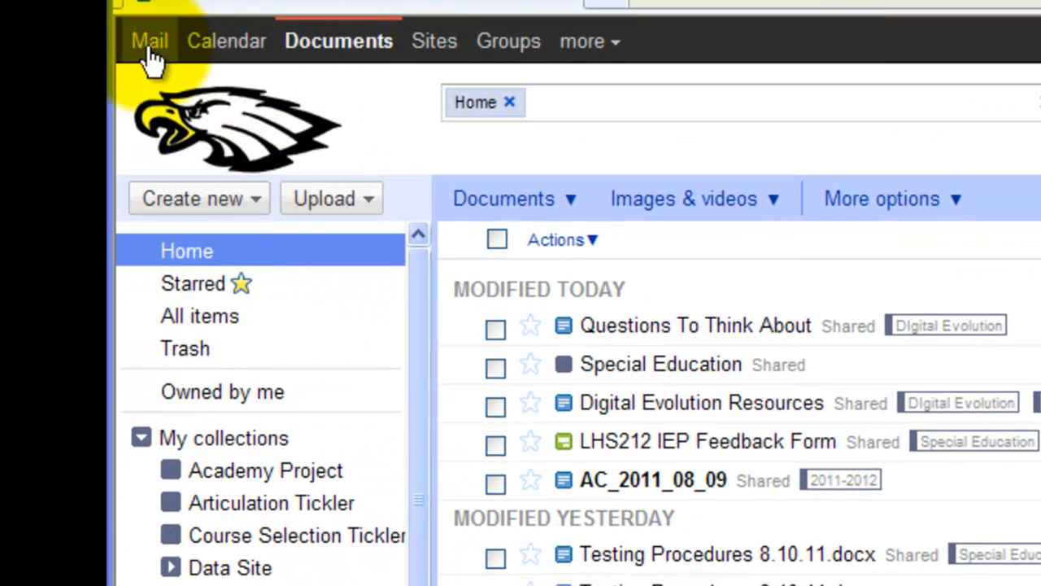
Open the Create new menu to show the Document, Form and From template options.
drag(148, 48, 349, 32)
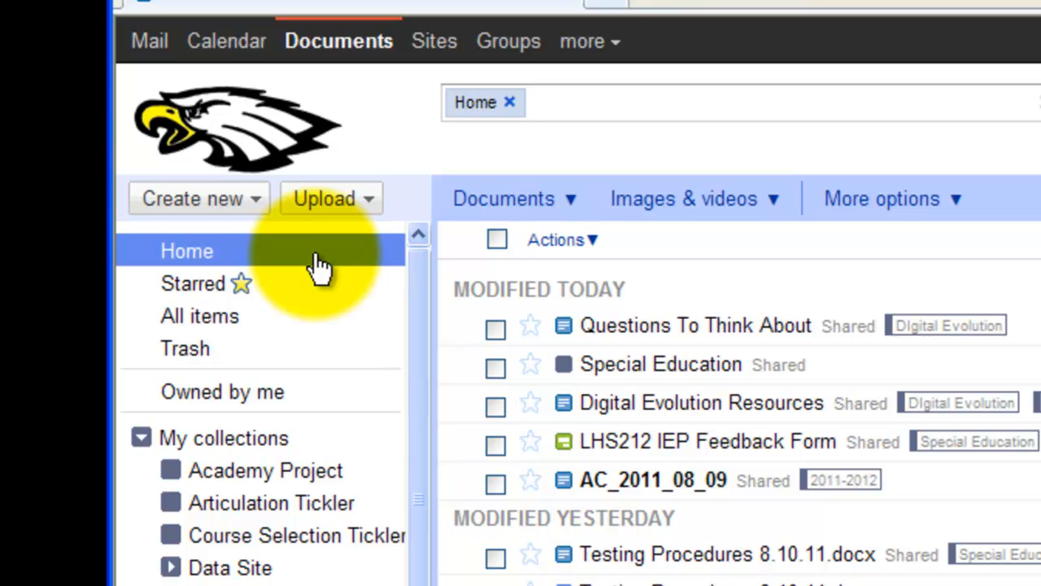
click(255, 210)
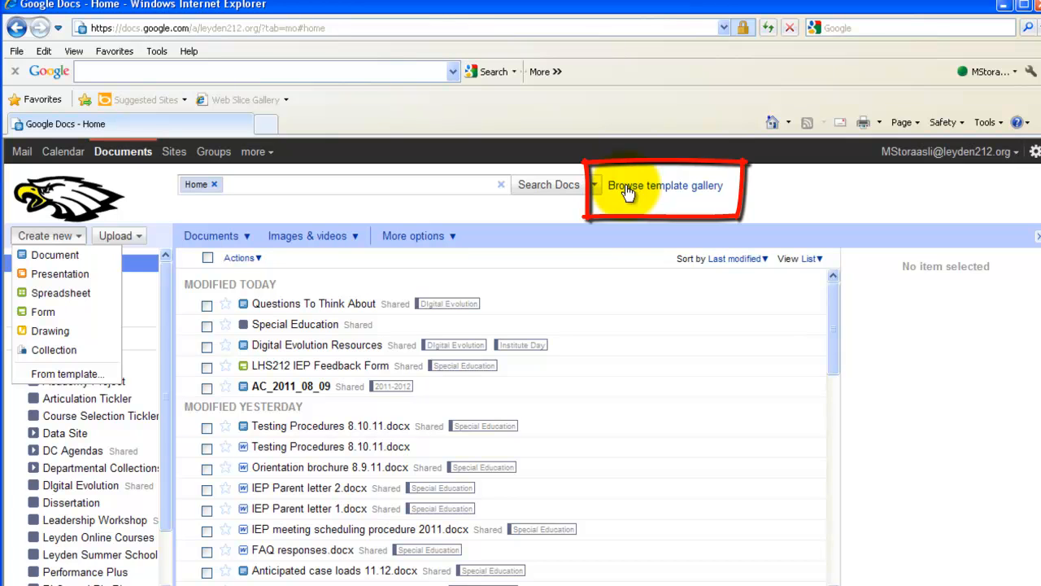
Browse the template gallery tabs, then find LHS212 IEP Feedback Form under Leyden High Schools Templates.
click(626, 187)
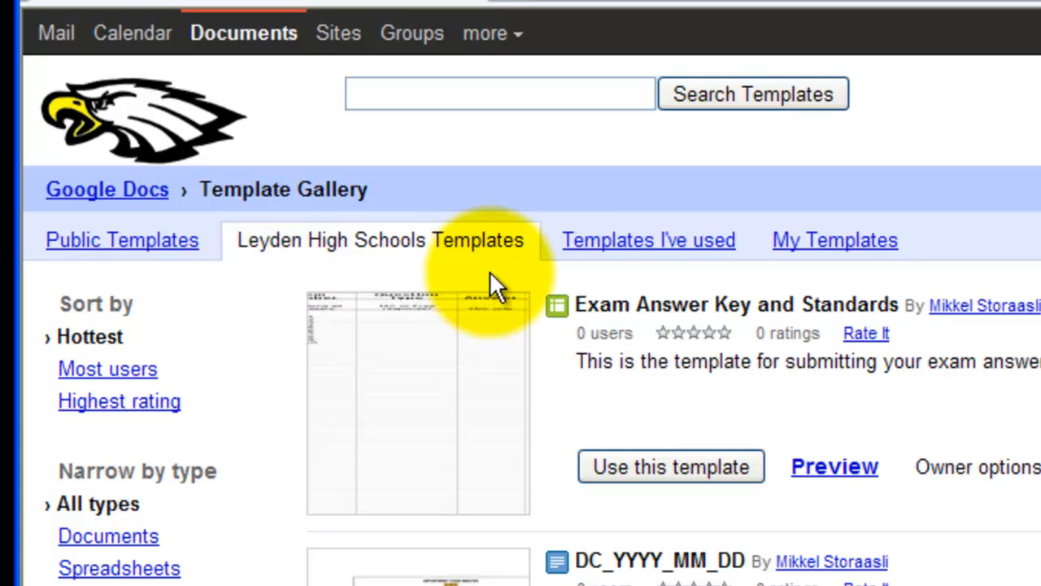
click(627, 252)
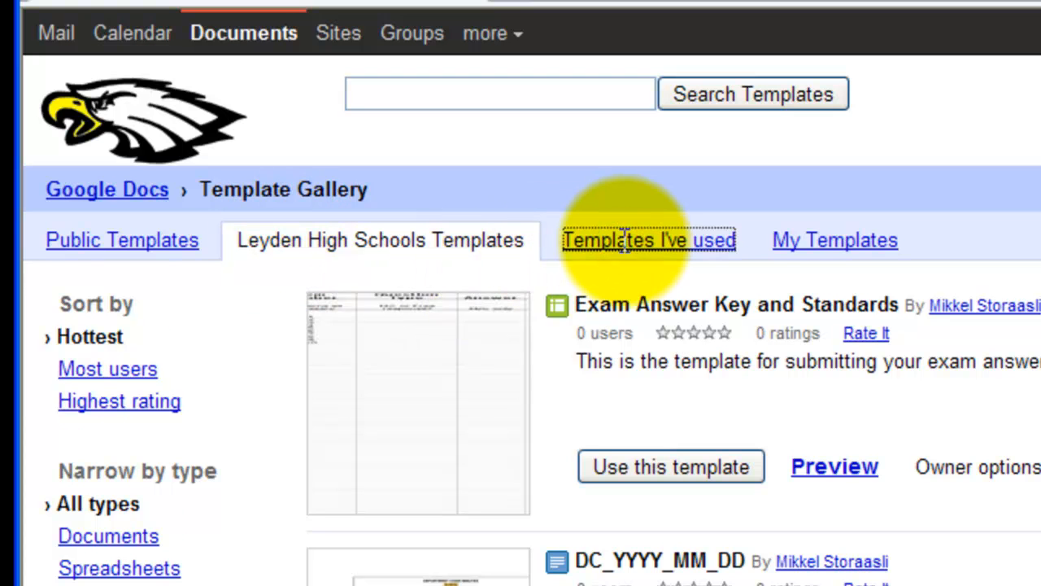
click(783, 240)
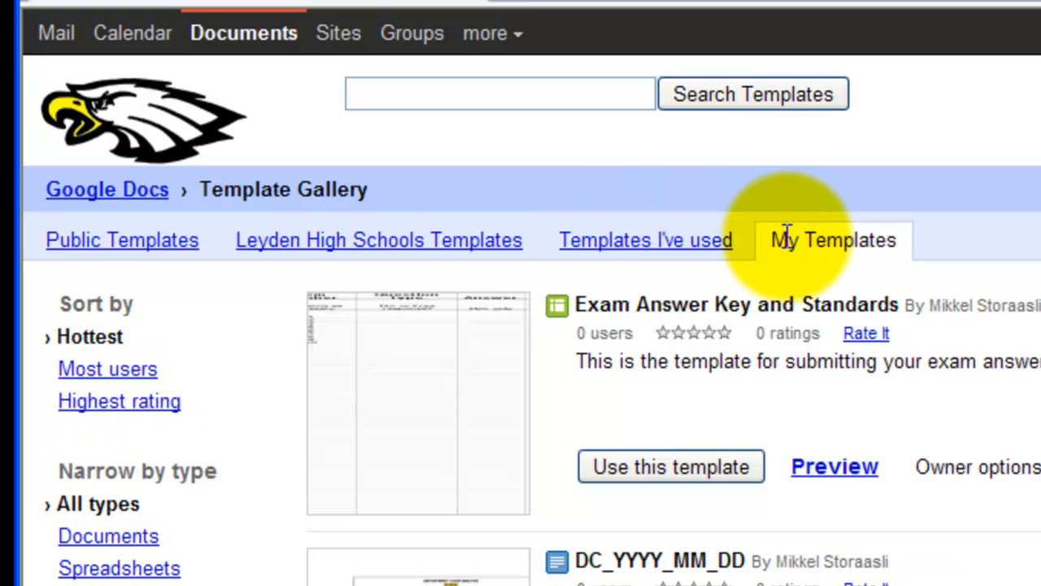
click(486, 259)
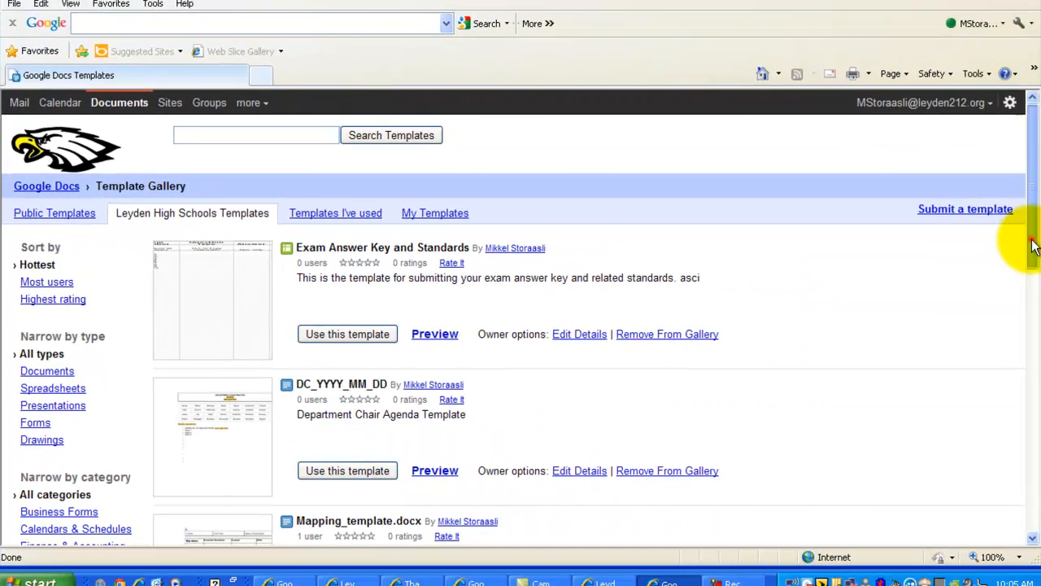
drag(1031, 240, 1034, 527)
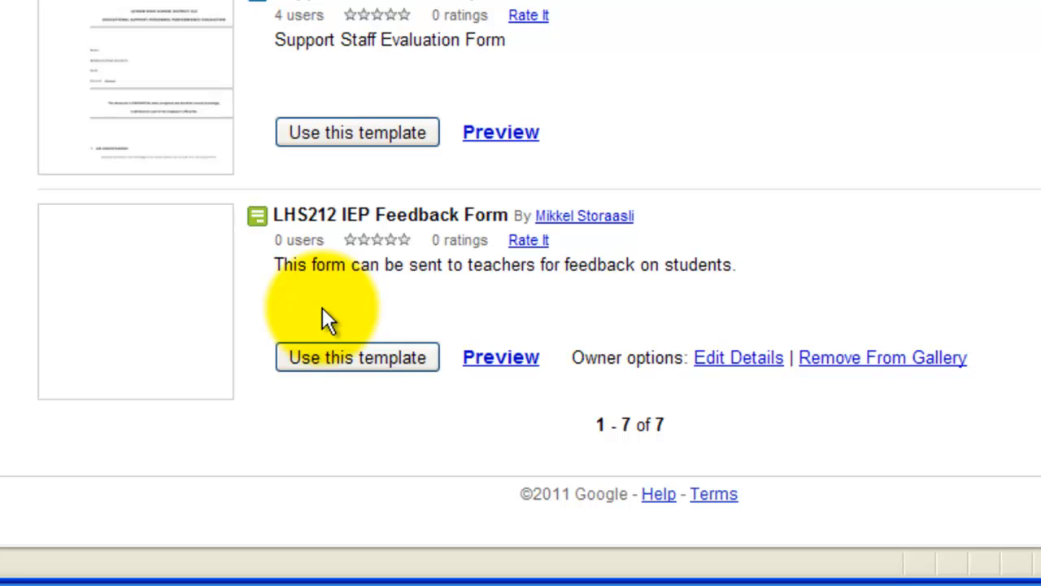
Create a new form copy from the LHS212 IEP Feedback Form template.
click(316, 358)
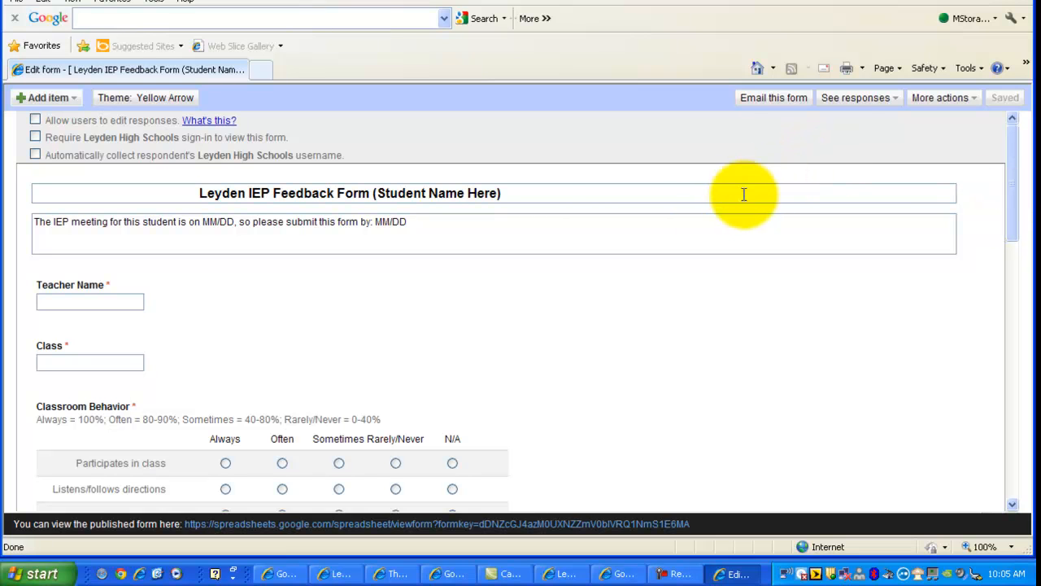
click(499, 194)
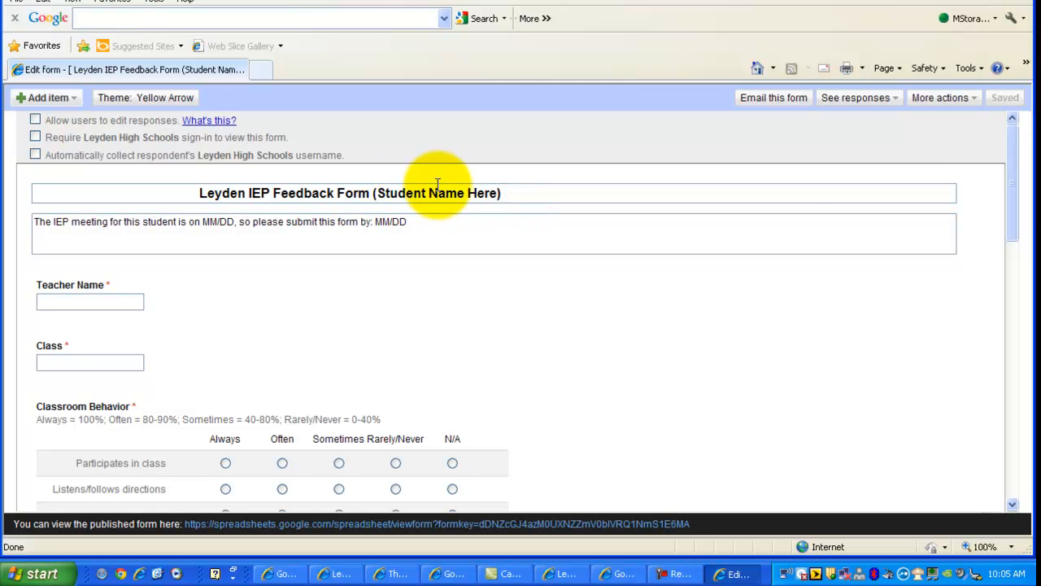
drag(1004, 198, 1011, 230)
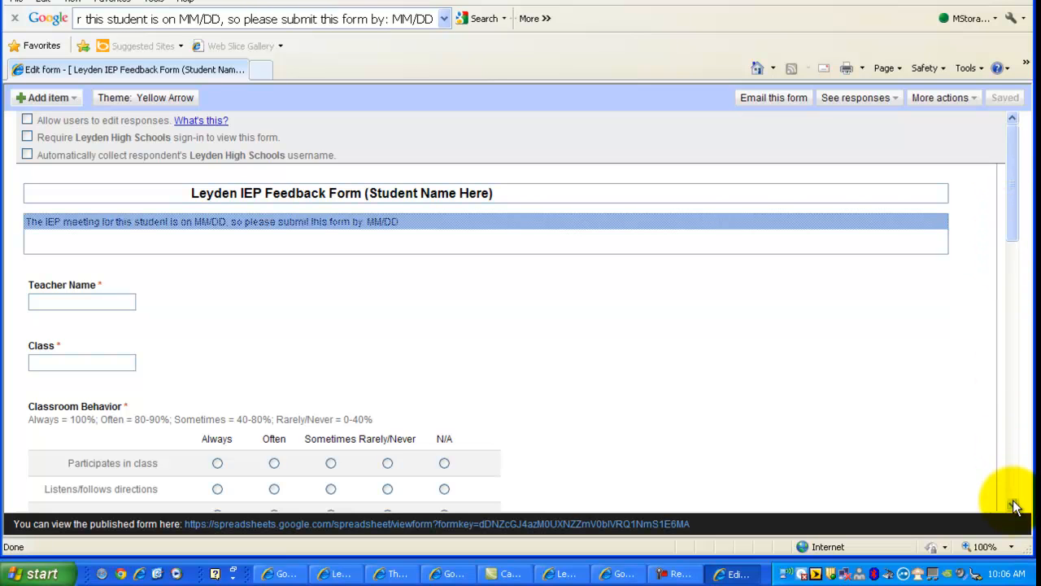
click(1013, 505)
click(1013, 504)
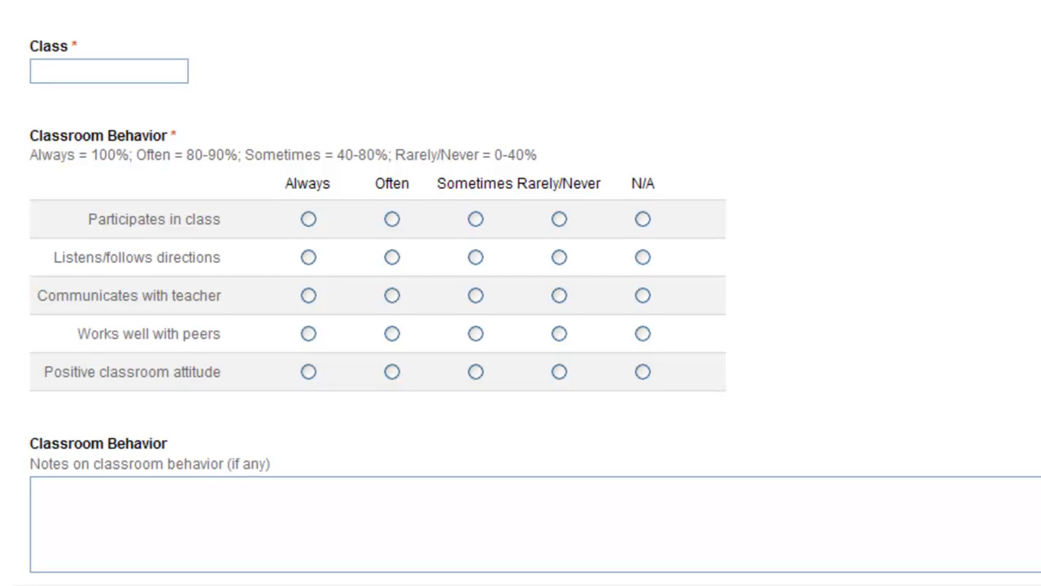
scroll(521, 293, down, 5)
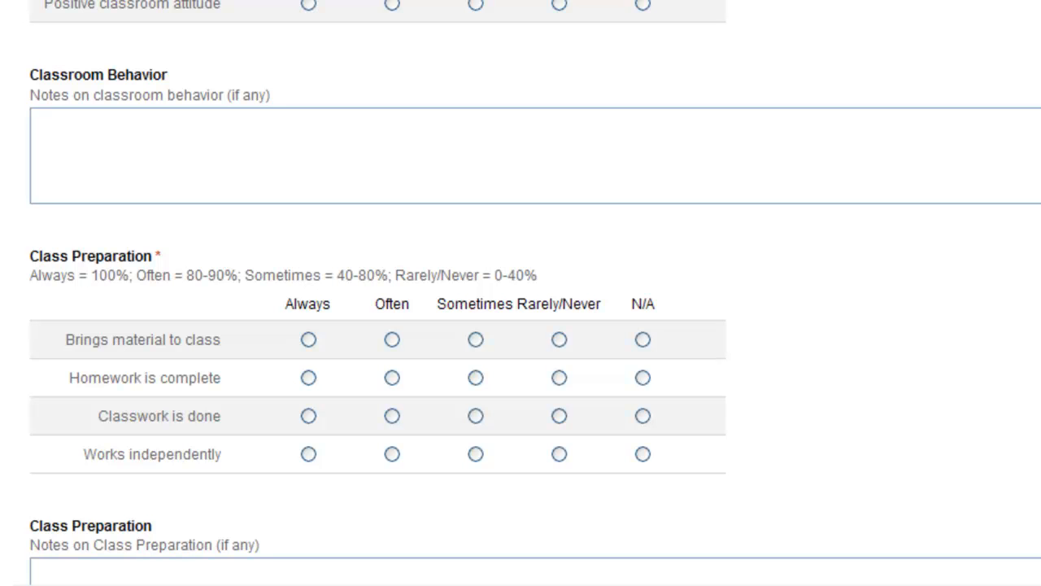
scroll(520, 293, down, 3)
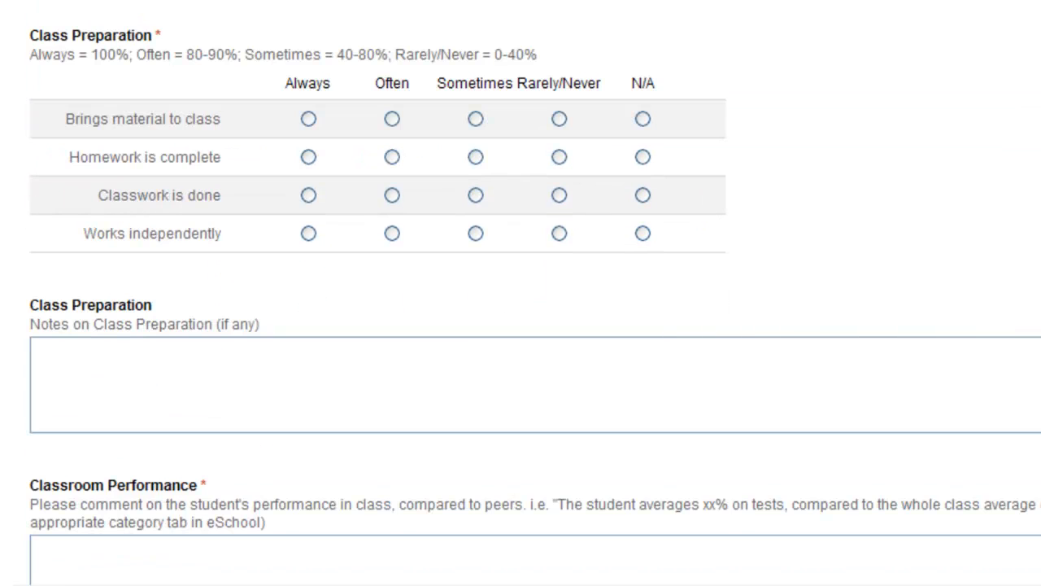
scroll(520, 292, down, 5)
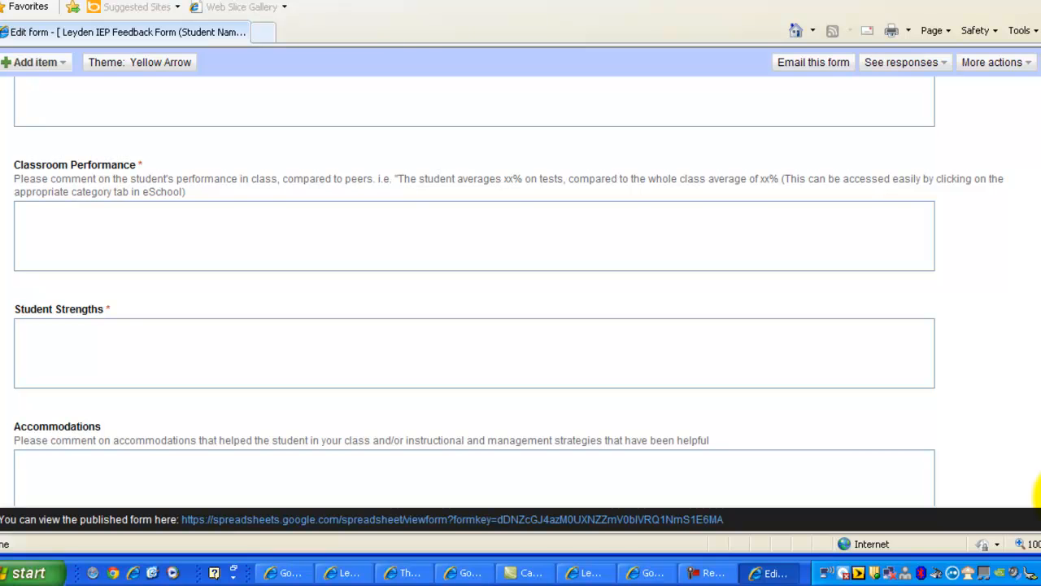
scroll(1039, 491, down, 2)
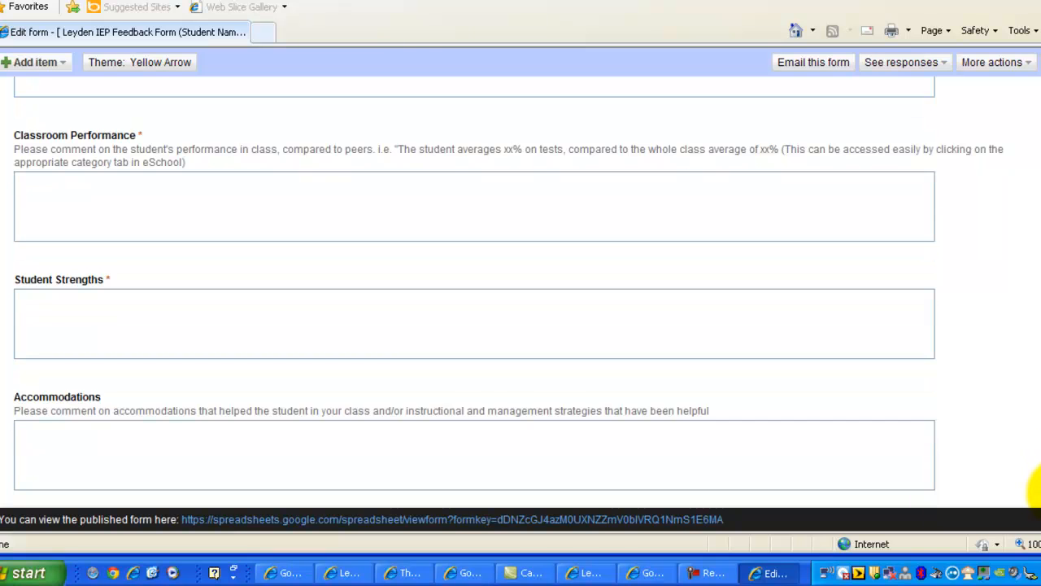
Replace the Student Name Here title placeholder with the student's name.
drag(1039, 468, 992, 211)
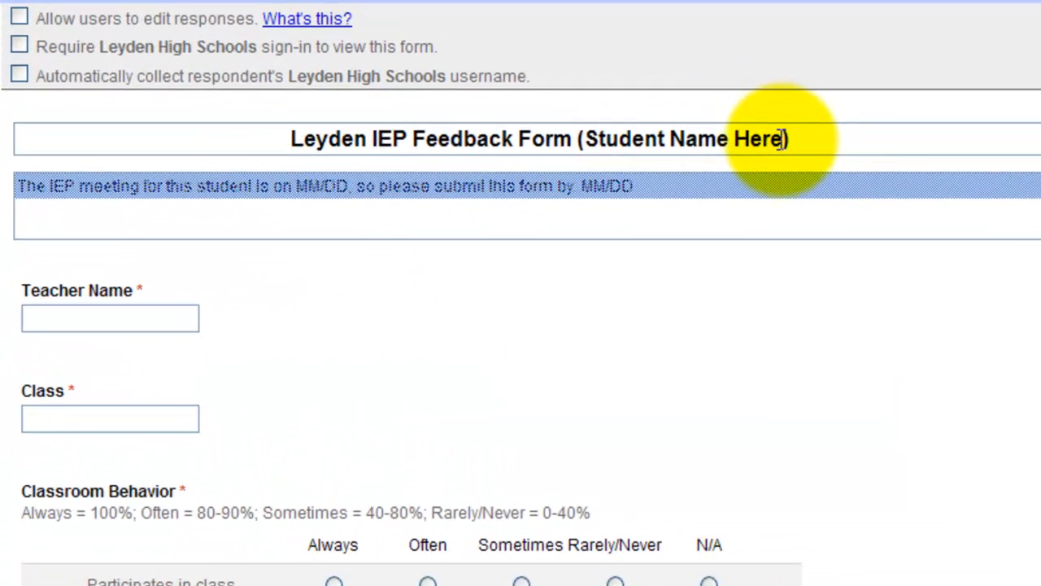
drag(781, 138, 626, 138)
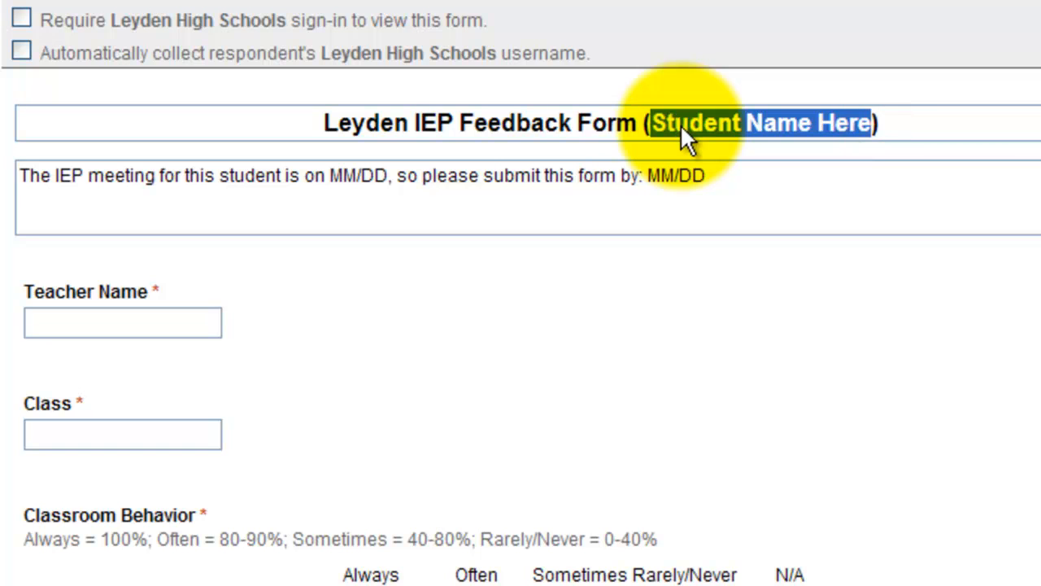
text(John Smi)
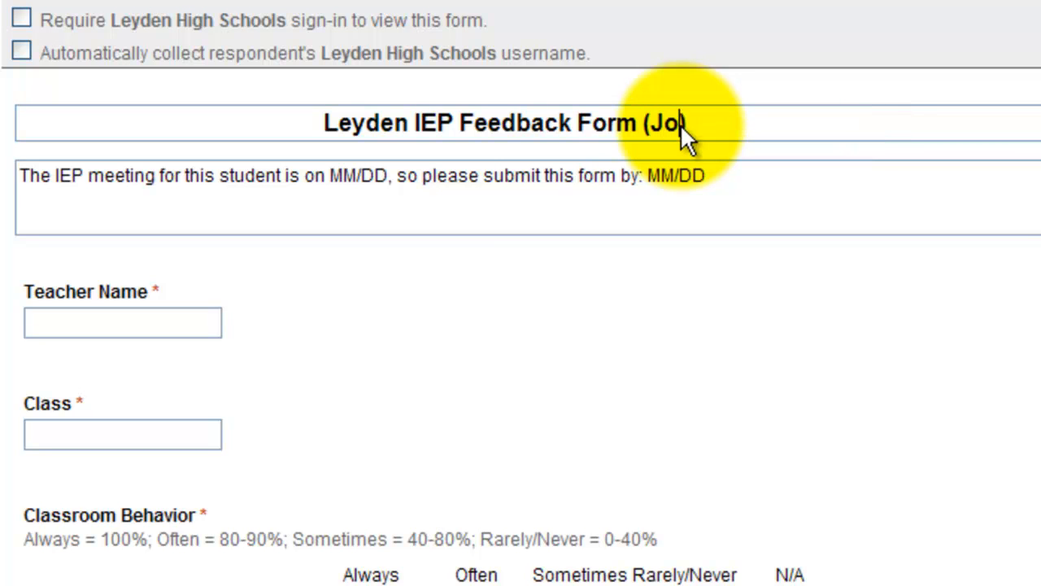
text(th)
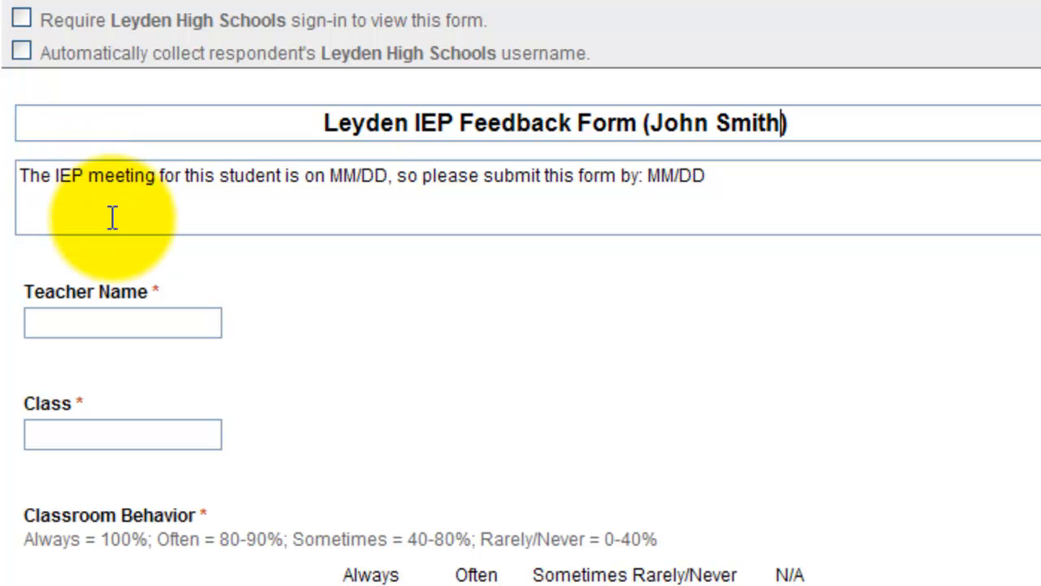
Set the description's meeting date to 11/03 and the submit-by deadline to 10/31.
double_click(349, 177)
text(11)
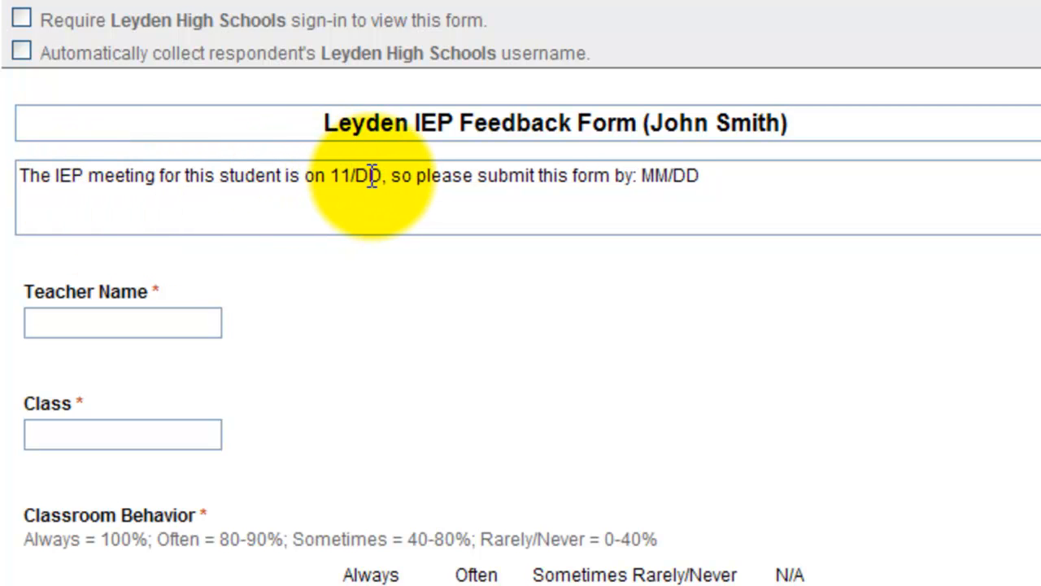
double_click(375, 177)
key(BackSpace)
text(03)
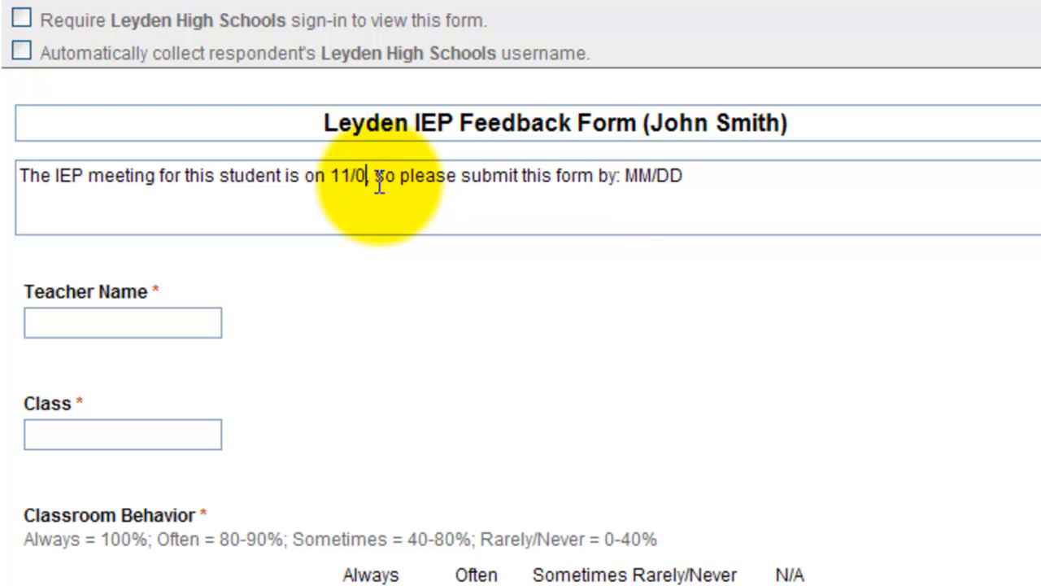
click(657, 180)
key(BackSpace)
key(BackSpace)
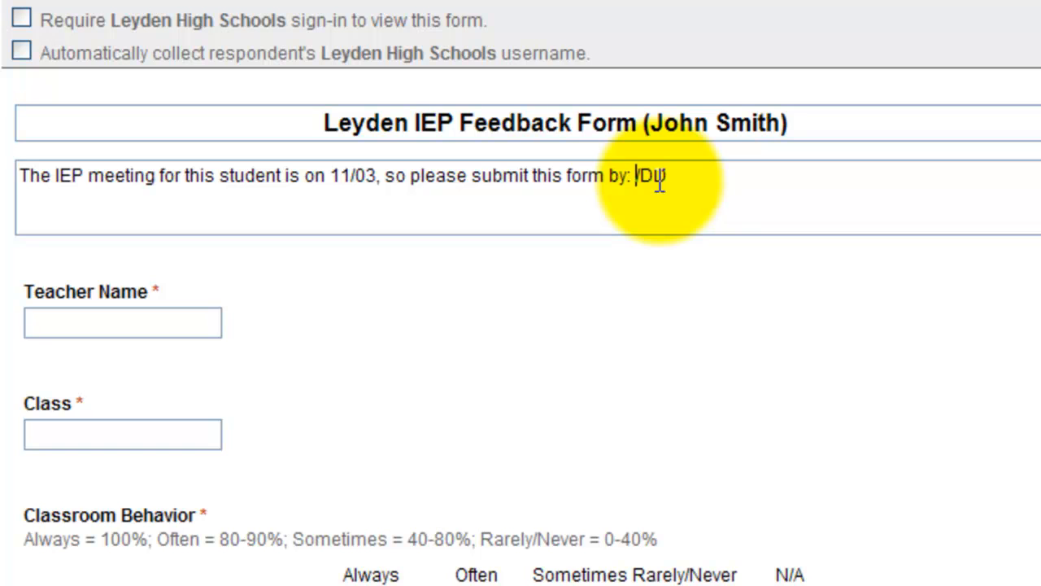
text(10)
click(684, 173)
key(BackSpace)
key(BackSpace)
text(31)
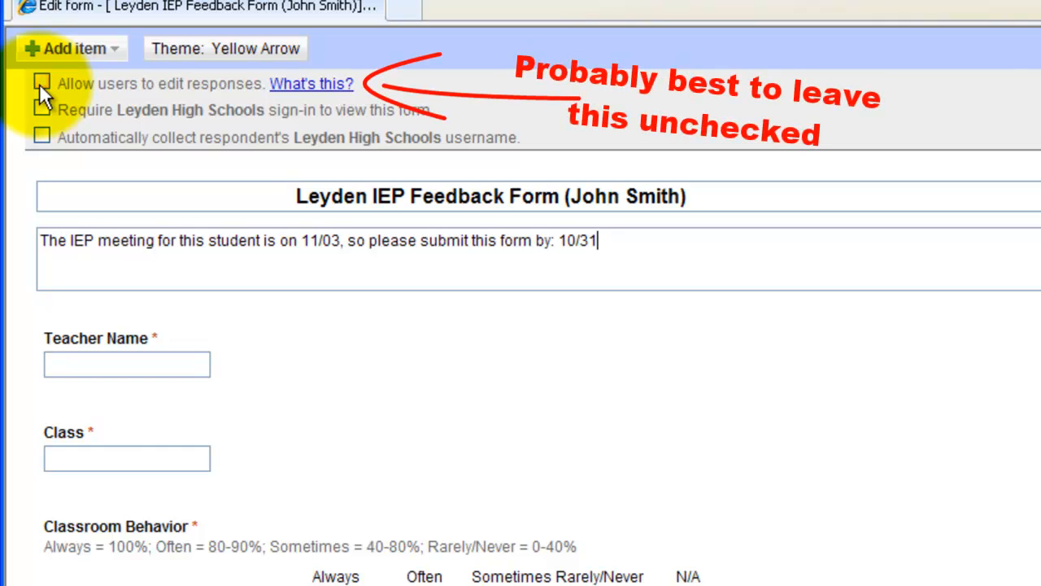
Enable automatic collection of each respondent's Leyden High Schools username.
click(40, 135)
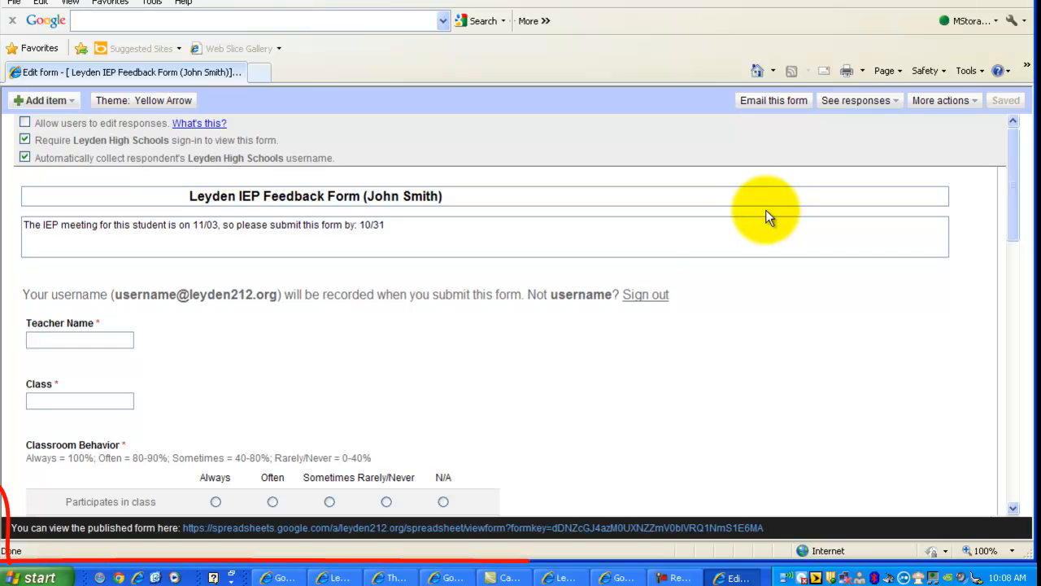
click(551, 529)
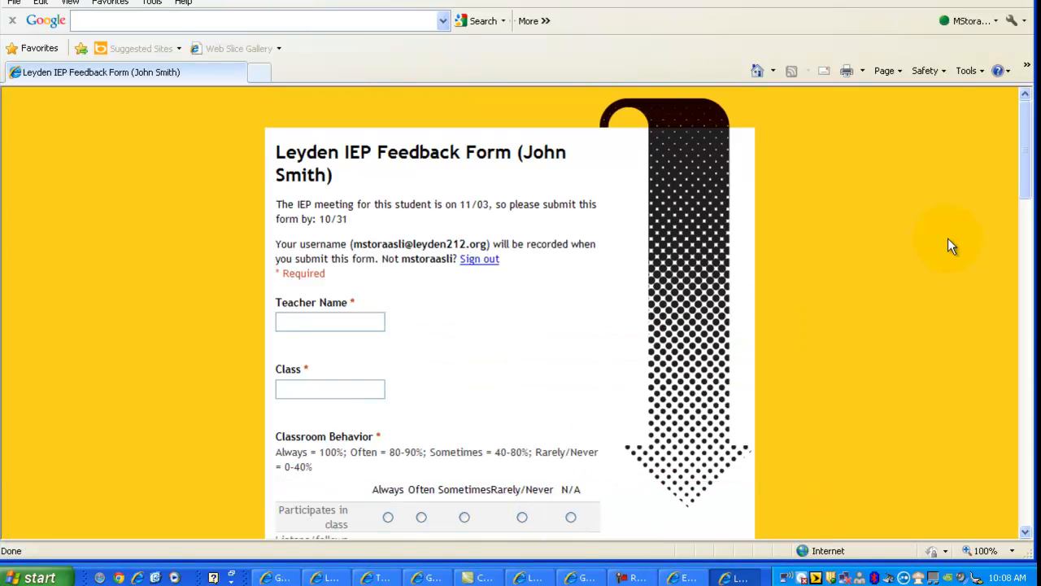
drag(1027, 173, 1027, 181)
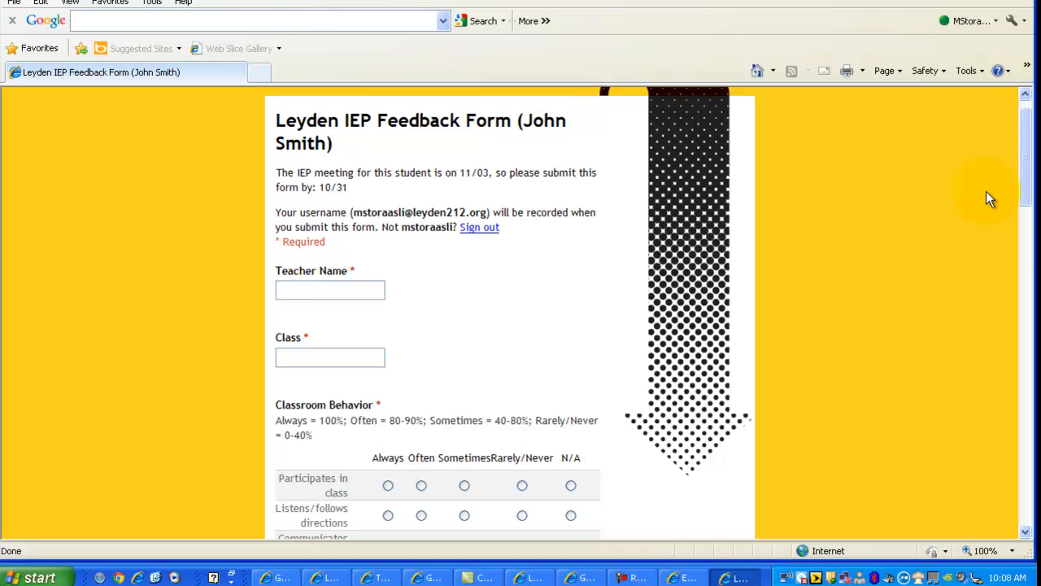
mouse_move(1020, 187)
mouse_down()
mouse_move(1008, 517)
mouse_move(1009, 175)
mouse_up()
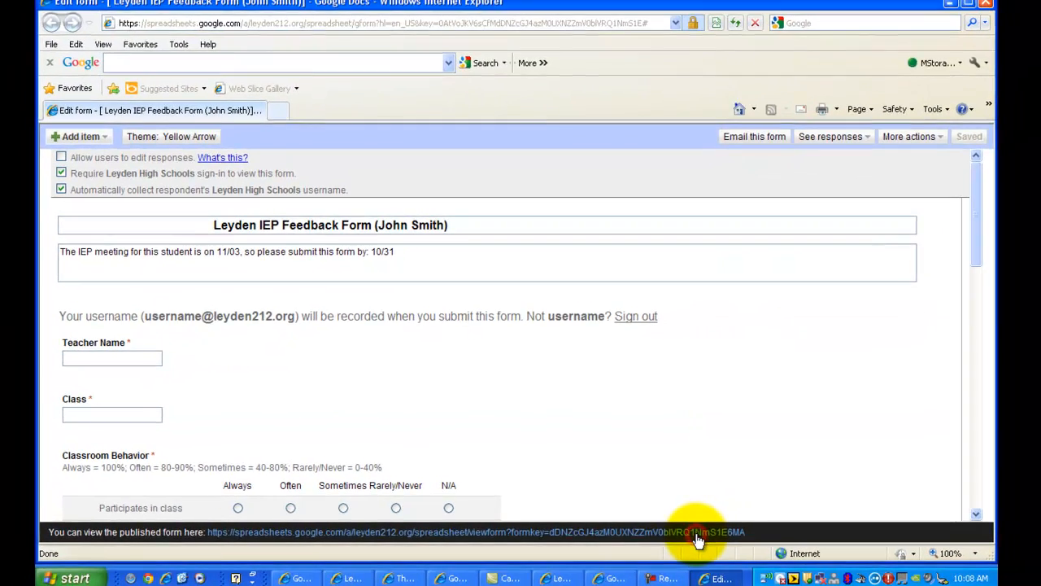
click(710, 529)
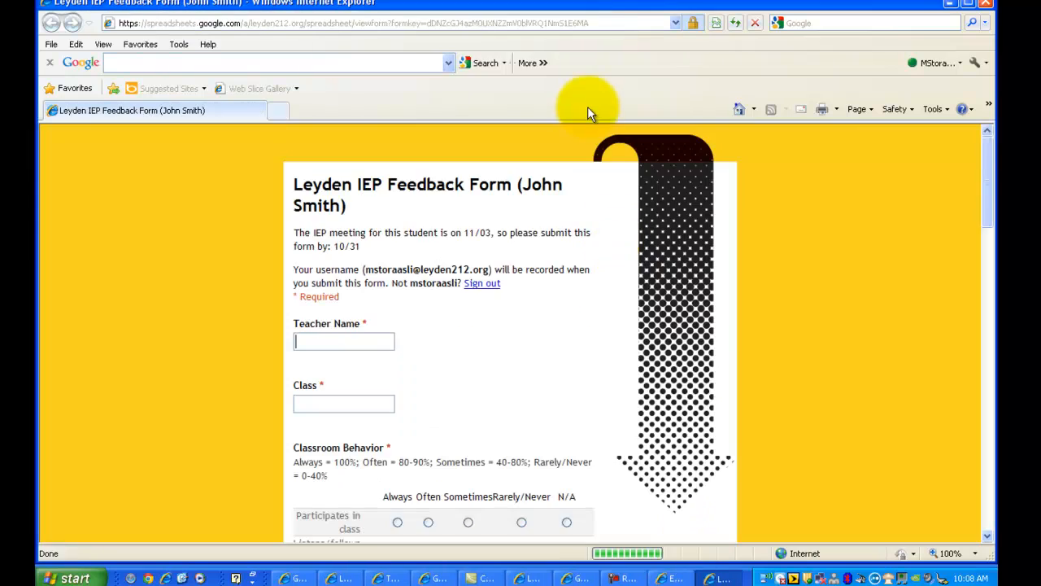
click(600, 22)
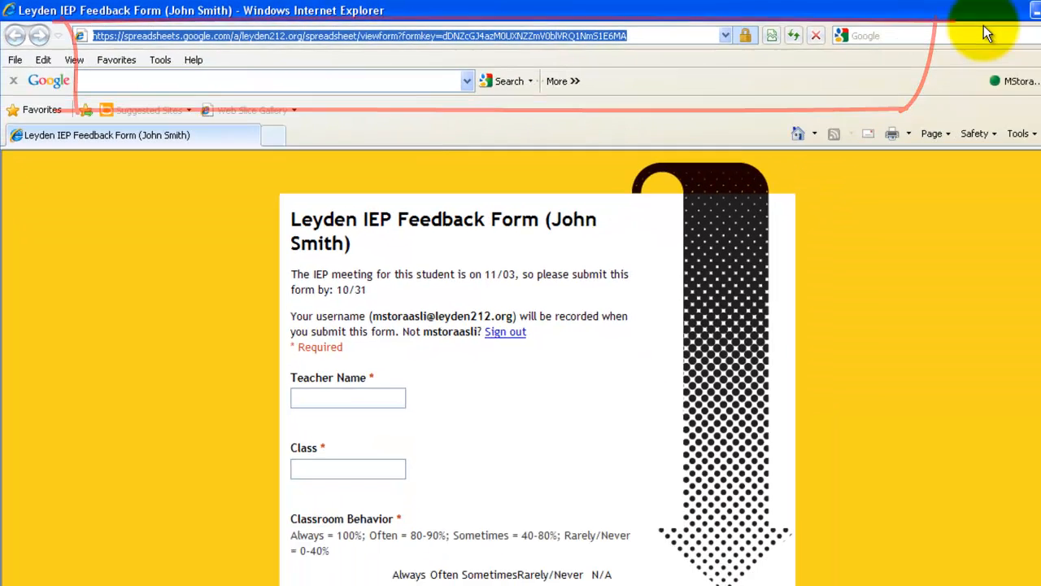
click(1030, 10)
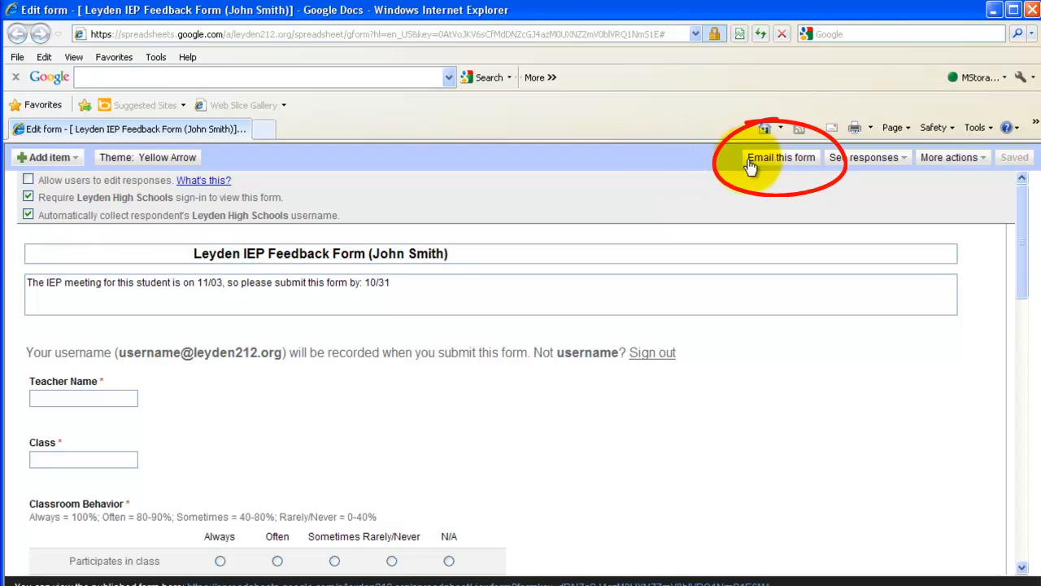
Email the form to the recipient chosen from autocomplete, then close the form editor.
click(752, 160)
click(425, 321)
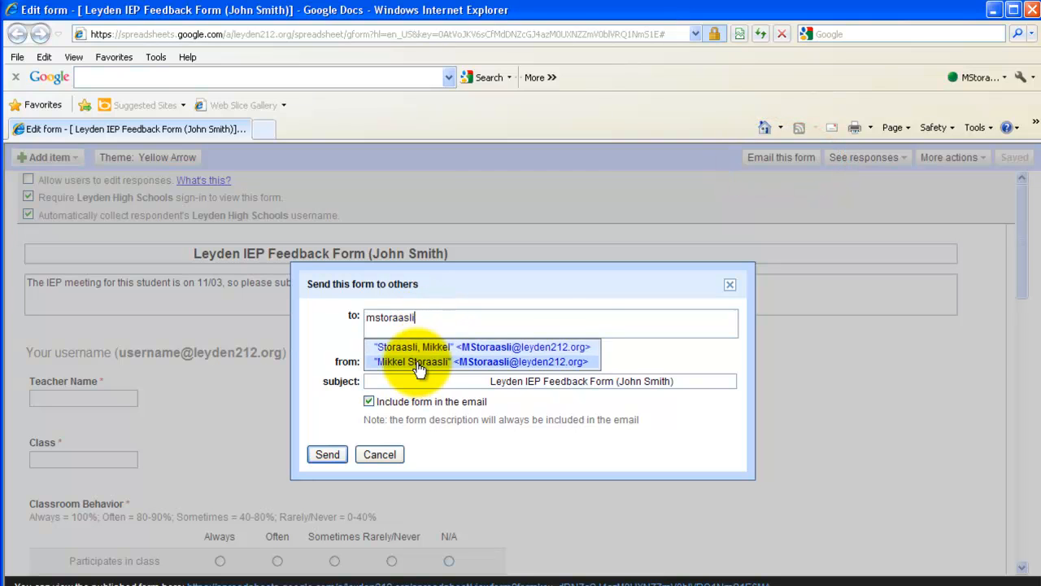
click(417, 362)
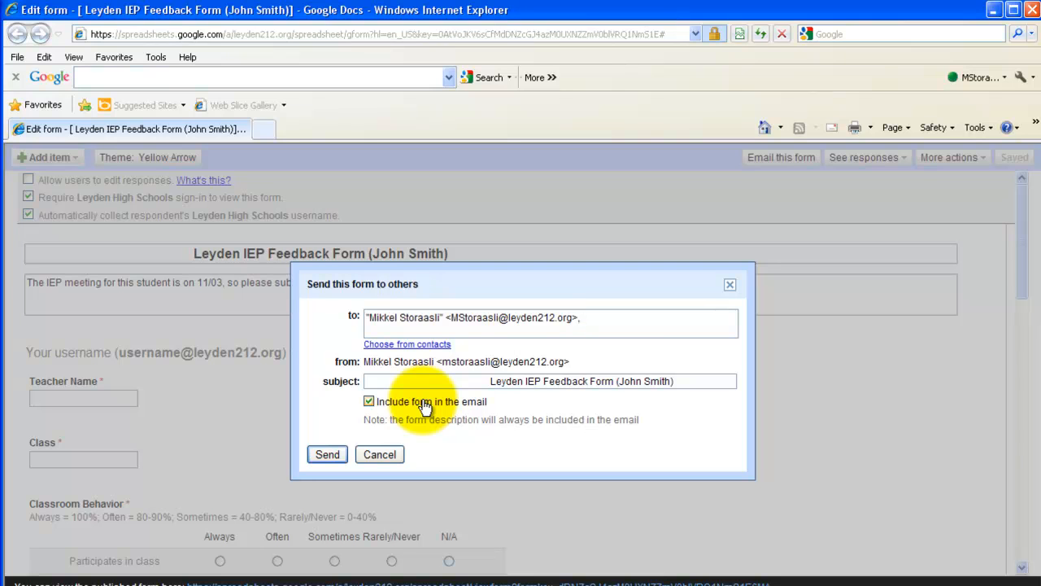
click(326, 460)
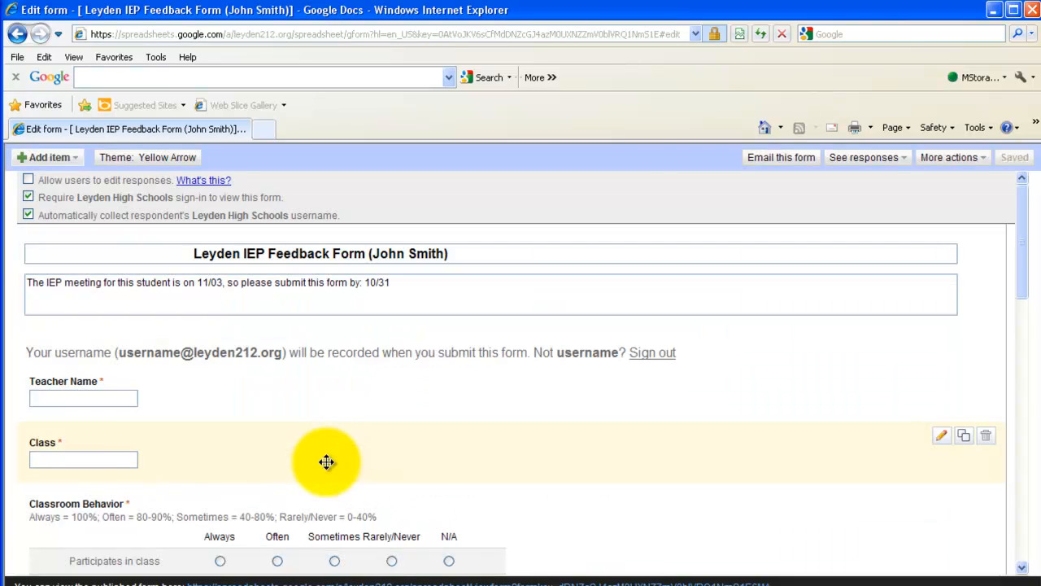
click(1031, 10)
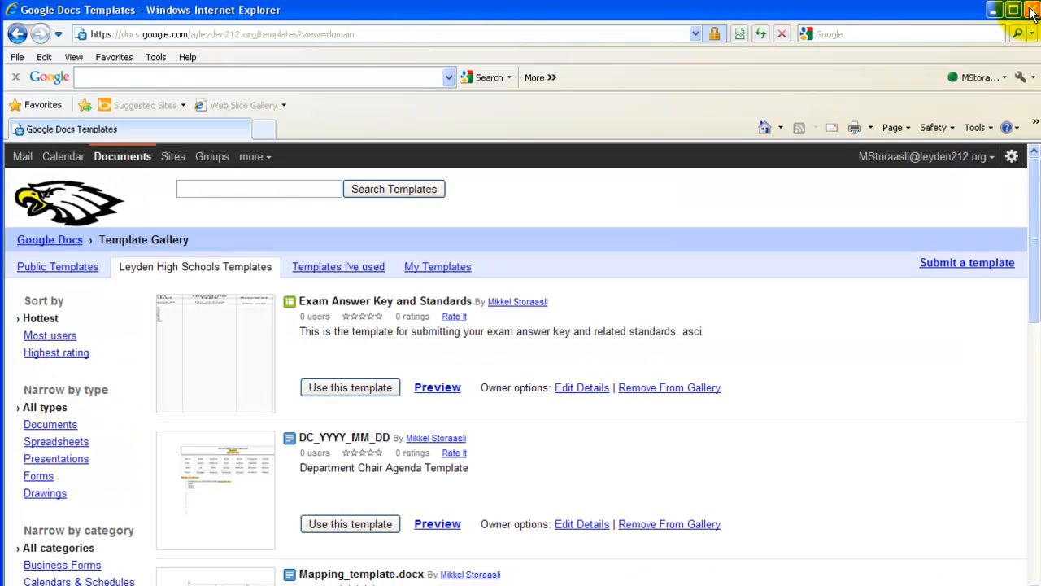